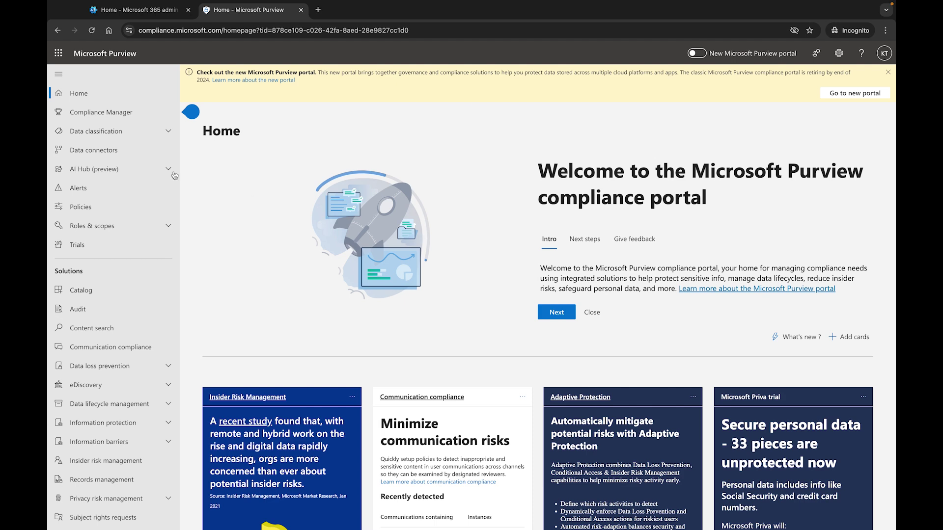
# Go to Data classification > Classifiers and list all 324 sensitive info types
pyautogui.click(111, 136)
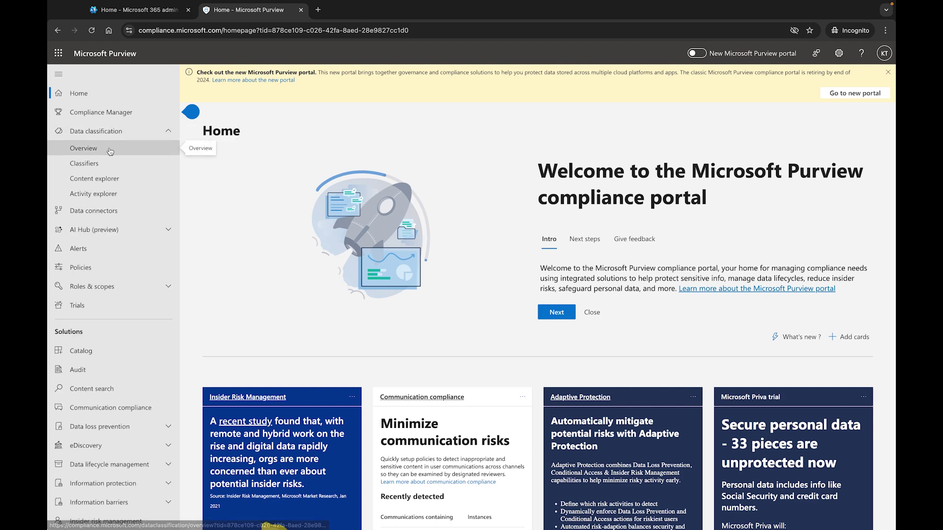
pyautogui.click(109, 165)
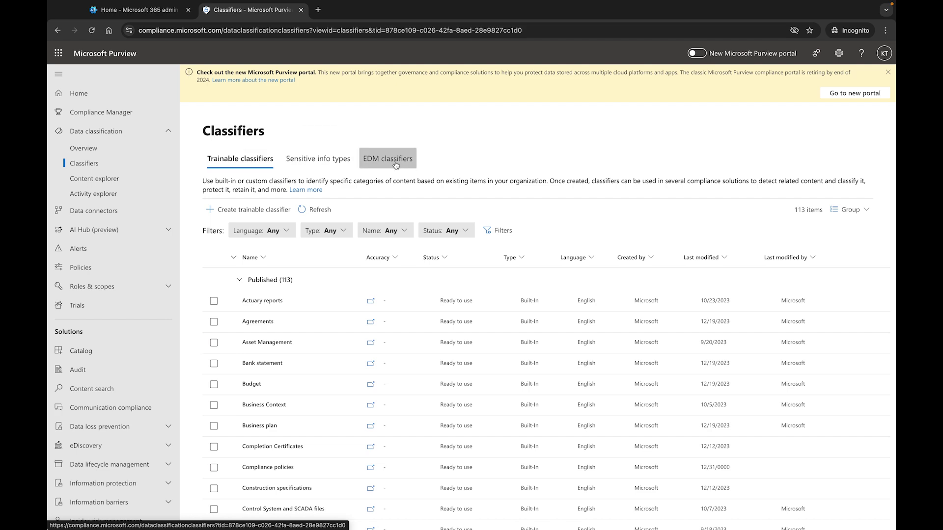
pyautogui.click(316, 168)
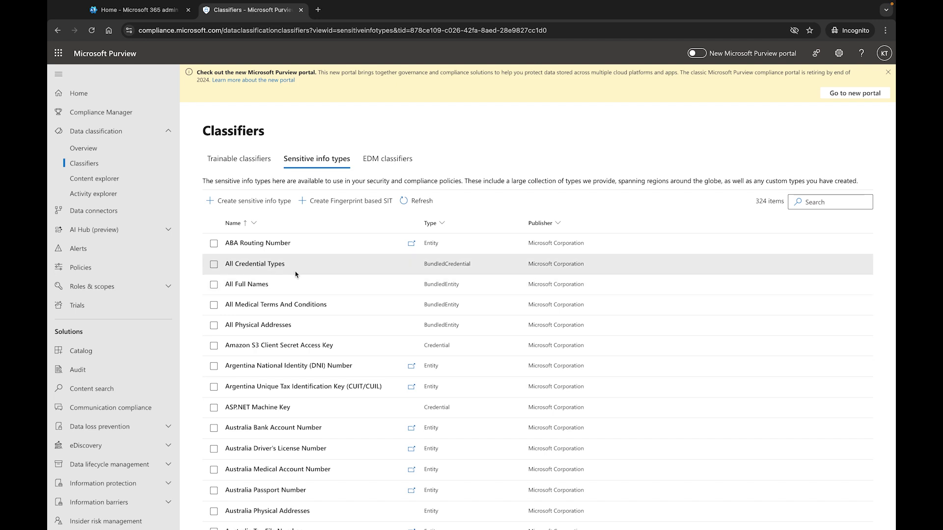
pyautogui.click(253, 246)
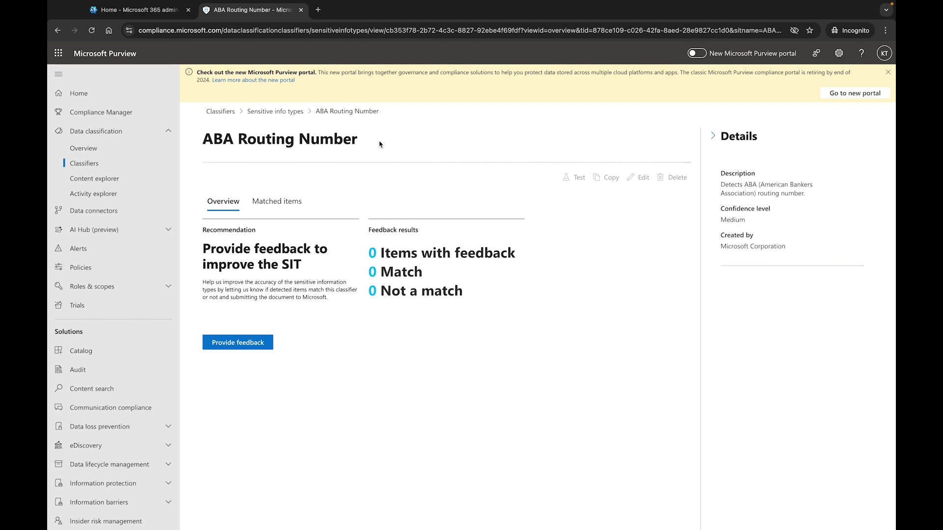
pyautogui.click(289, 112)
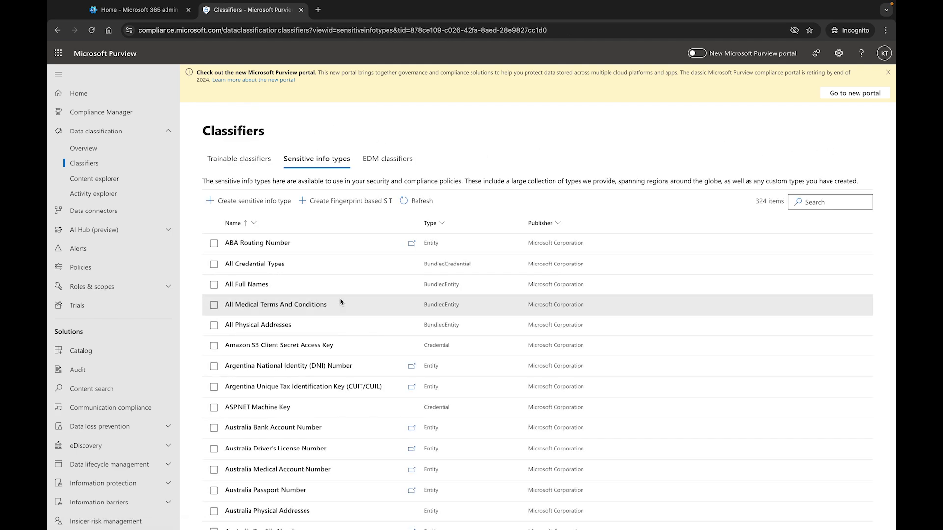
pyautogui.scroll(-1, 341, 301)
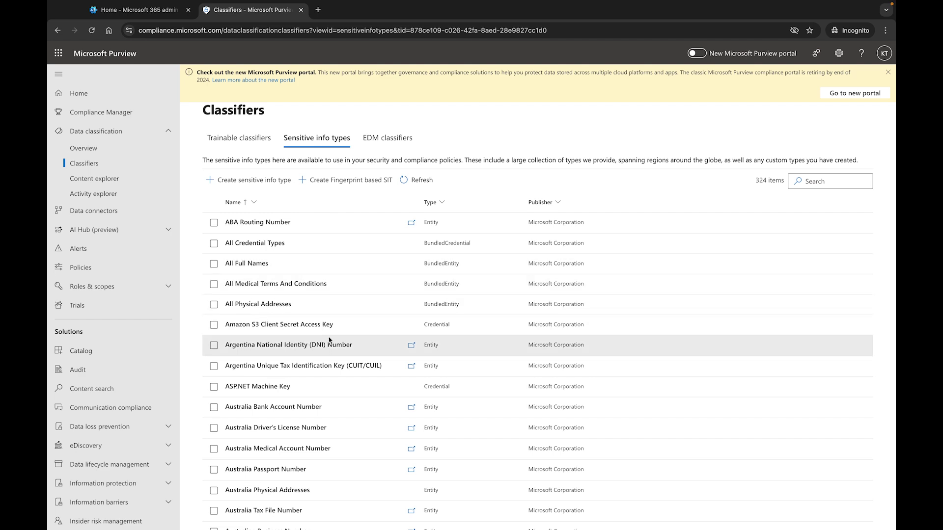
pyautogui.scroll(-10, 289, 306)
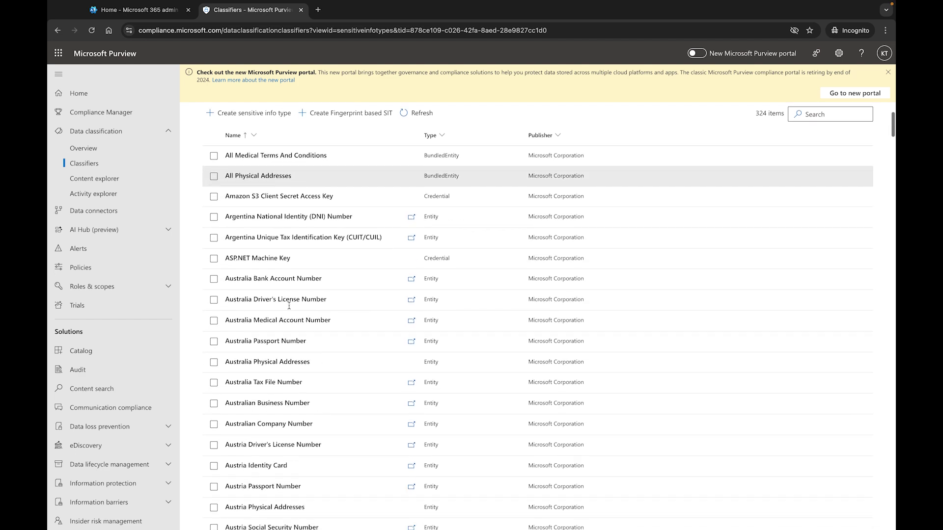
pyautogui.scroll(-2, 288, 305)
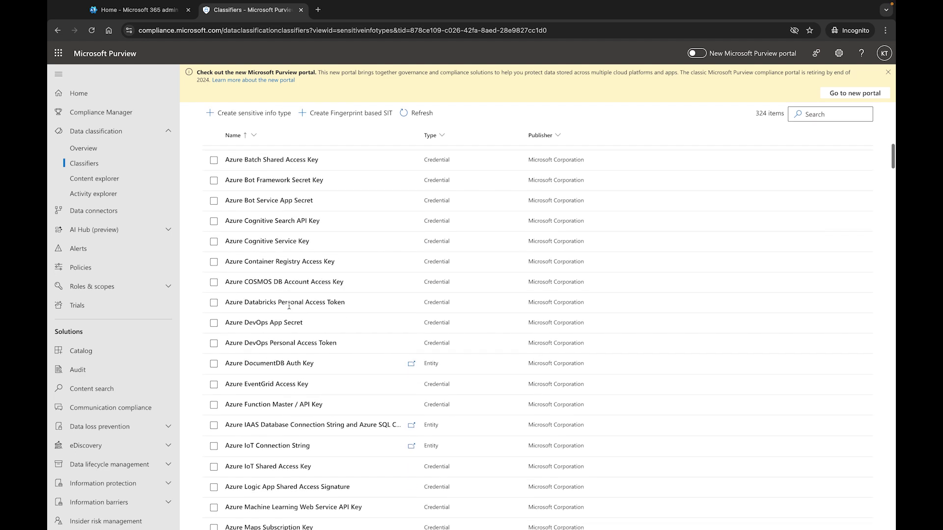
pyautogui.scroll(-2, 289, 305)
pyautogui.scroll(-20, 289, 309)
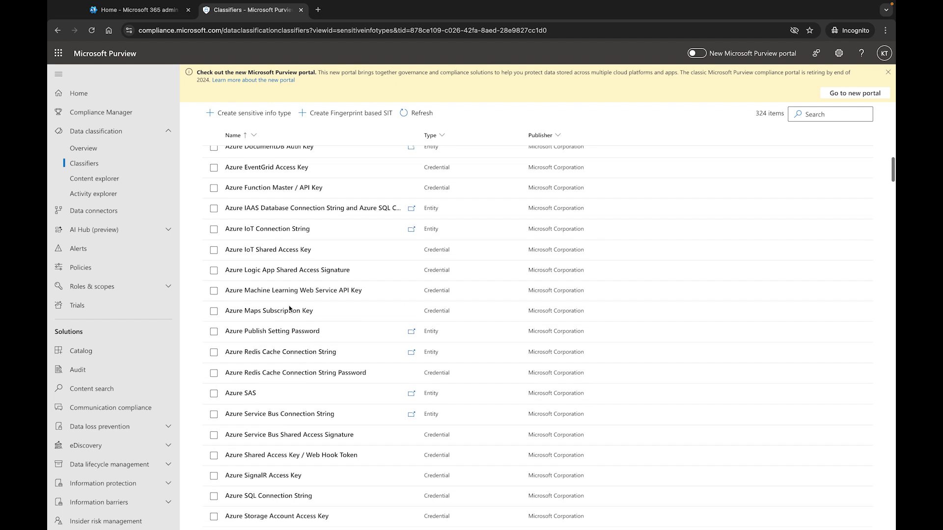
pyautogui.scroll(-1, 290, 308)
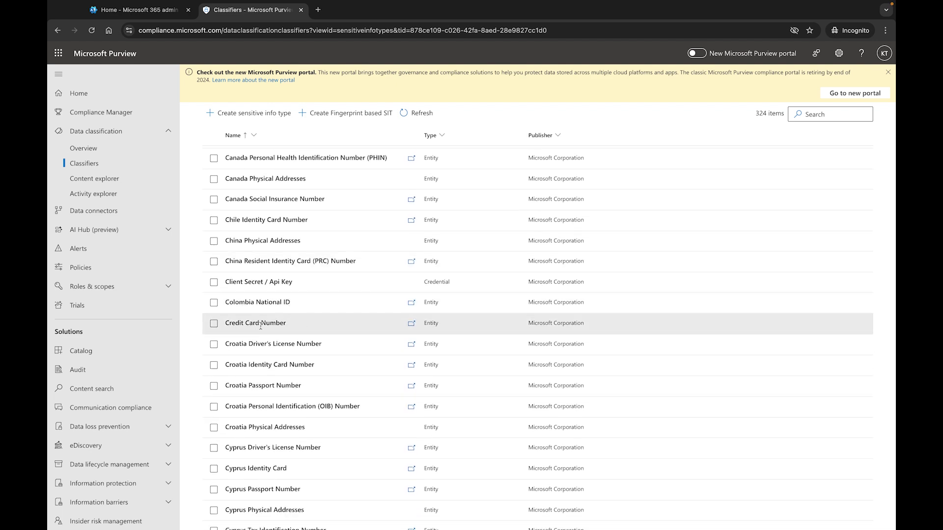
pyautogui.scroll(20, 305, 335)
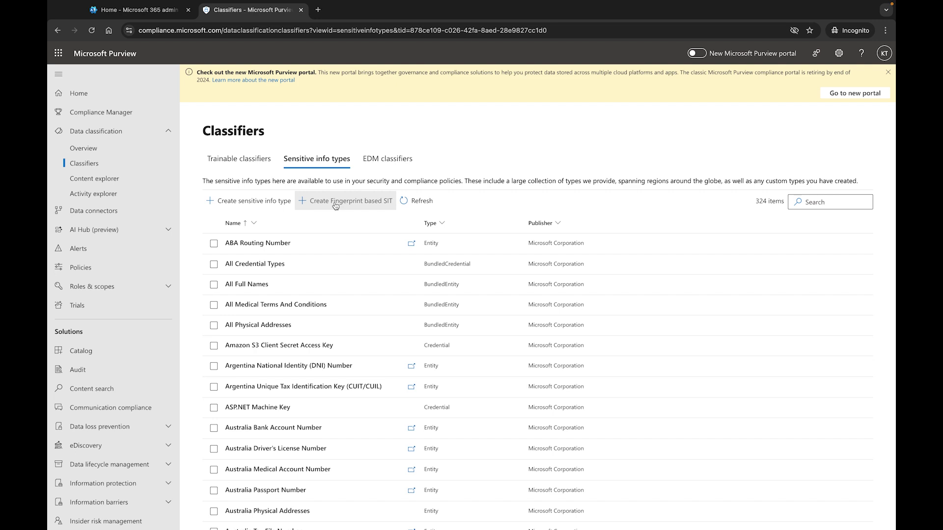
# Create sensitive info type 'Customer Keyword' described as 'Information that needs to be protected for our customers'
pyautogui.click(249, 204)
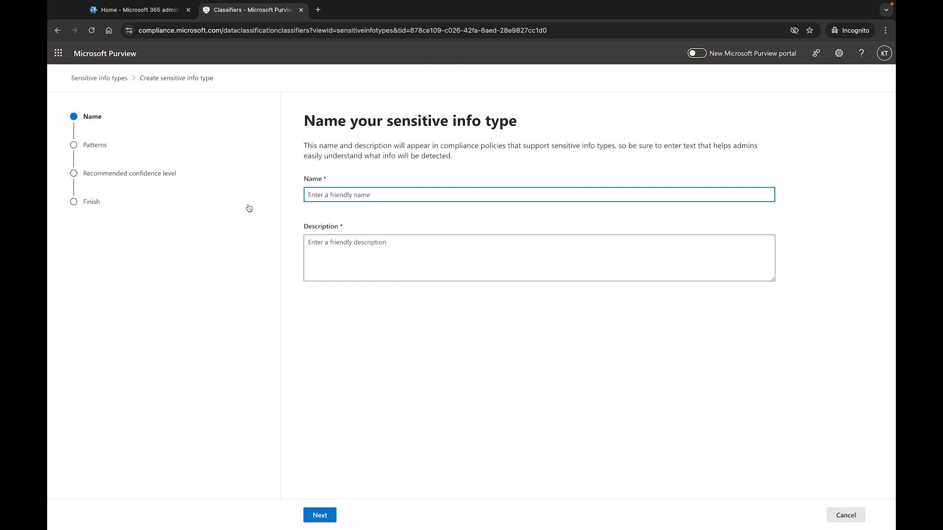
pyautogui.write('Customer Keyword')
pyautogui.press('Tab')
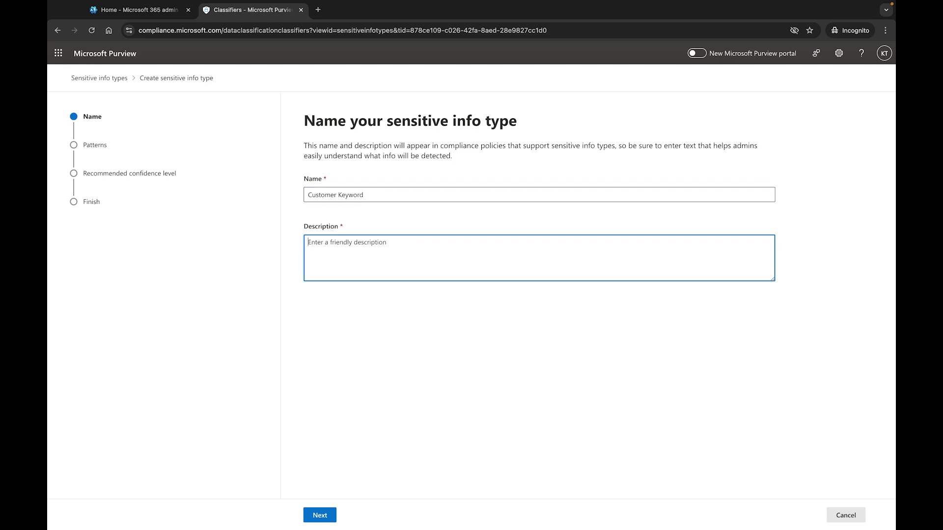
pyautogui.write('Information that needs to be protected for our customers')
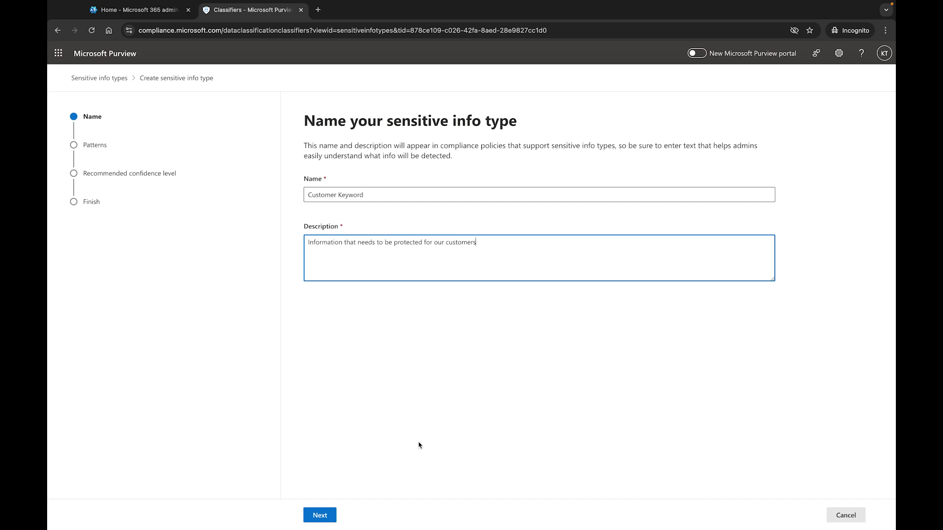
pyautogui.click(322, 514)
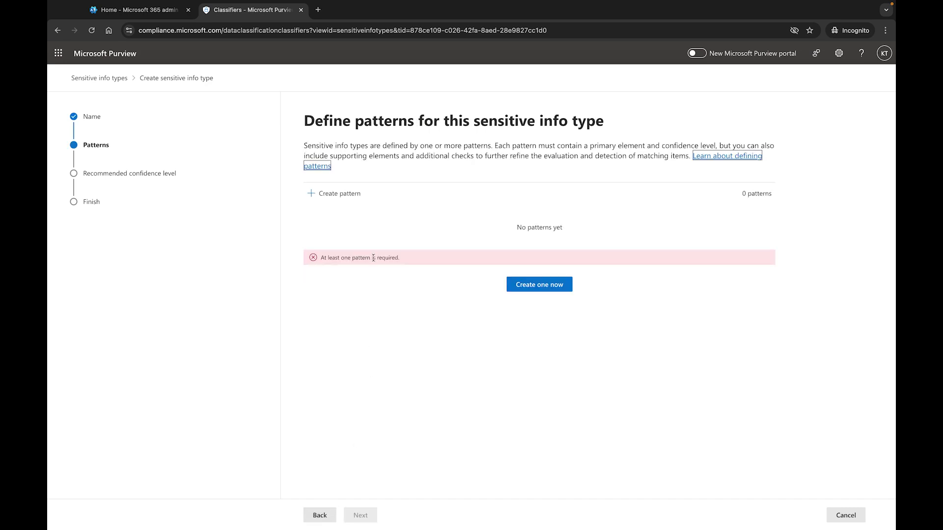
# Open a New pattern panel for Customer Keyword, defaulting to High confidence and 300-character proximity
pyautogui.click(350, 194)
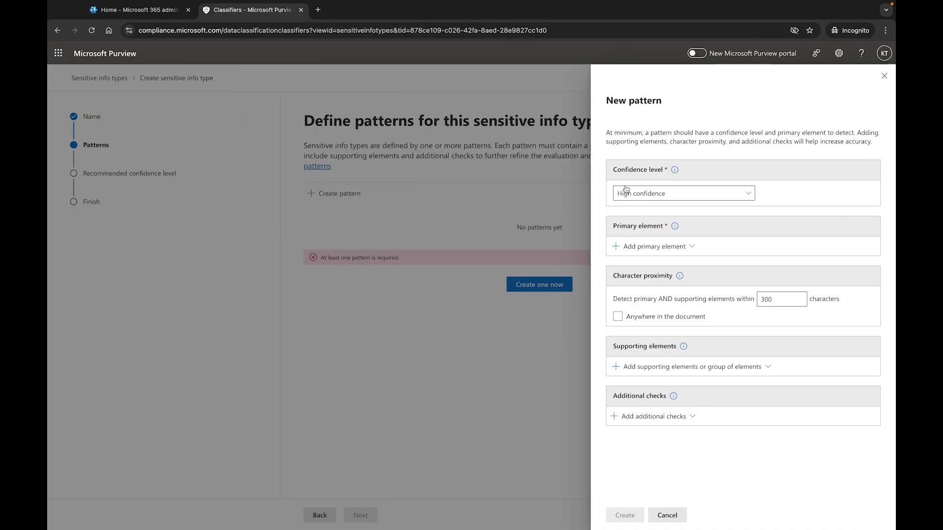
# Set the new pattern's confidence level to Medium and show the primary element types
pyautogui.click(678, 194)
pyautogui.click(648, 224)
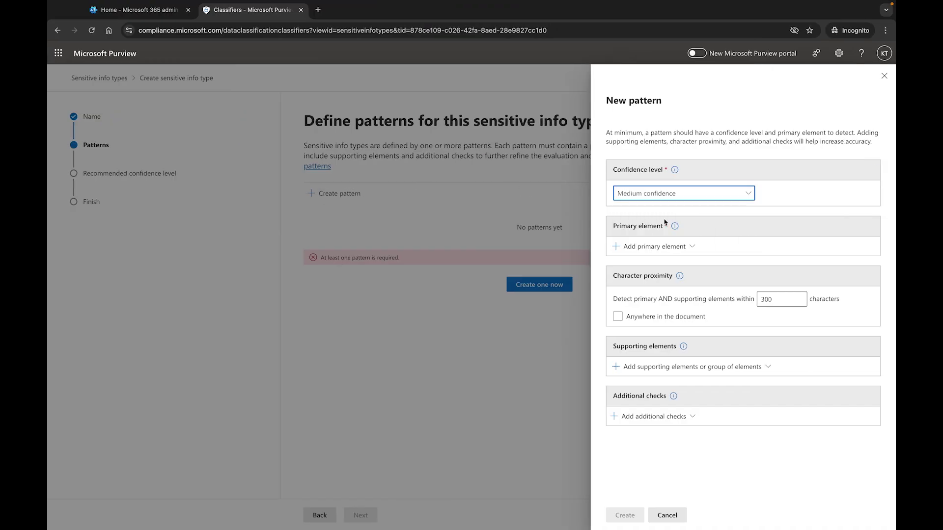
pyautogui.click(662, 248)
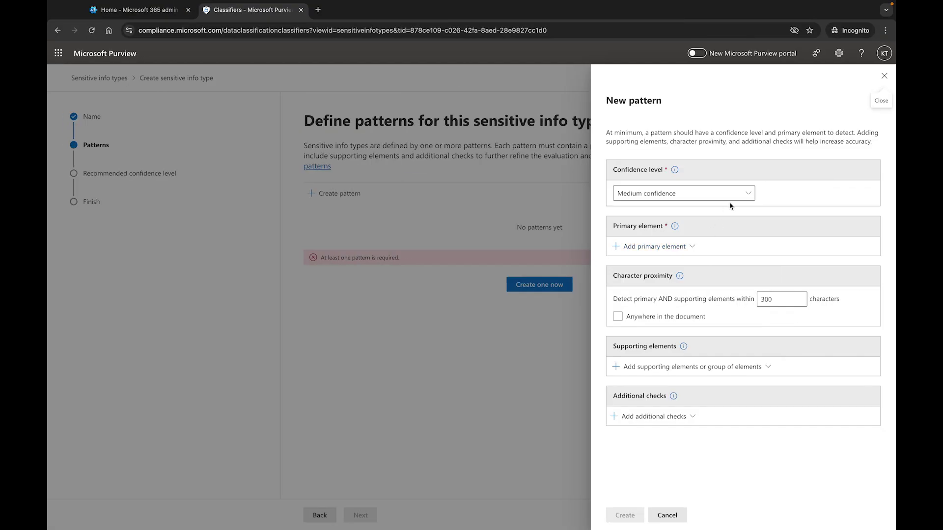
pyautogui.click(676, 250)
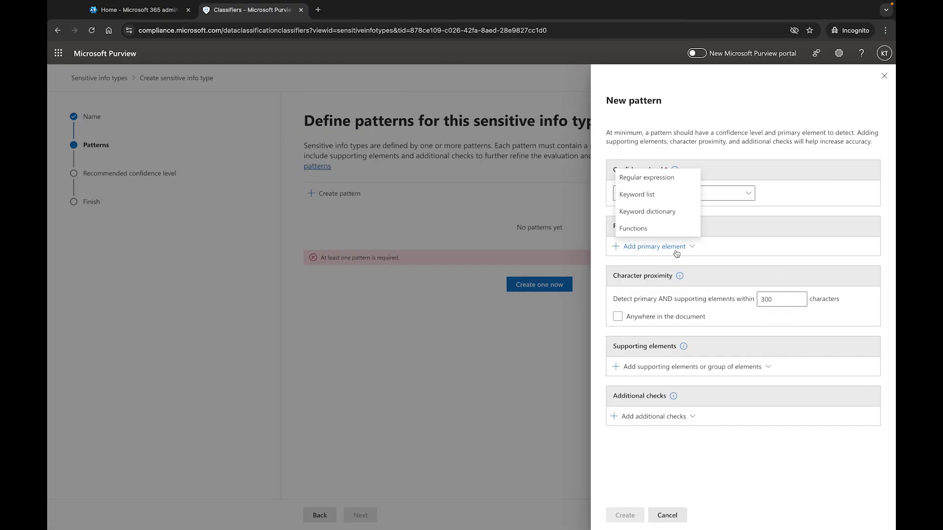
# Add keyword list 'customer info' with case-insensitive terms credit card, credit_card, first name, full name, customer id
pyautogui.click(670, 195)
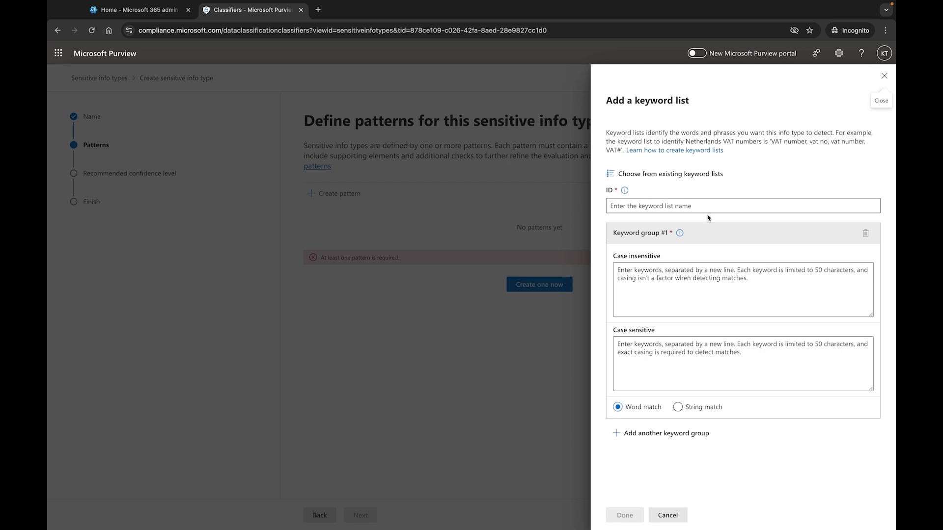
pyautogui.press('Tab')
pyautogui.press('Tab')
pyautogui.press('Tab')
pyautogui.press('Tab')
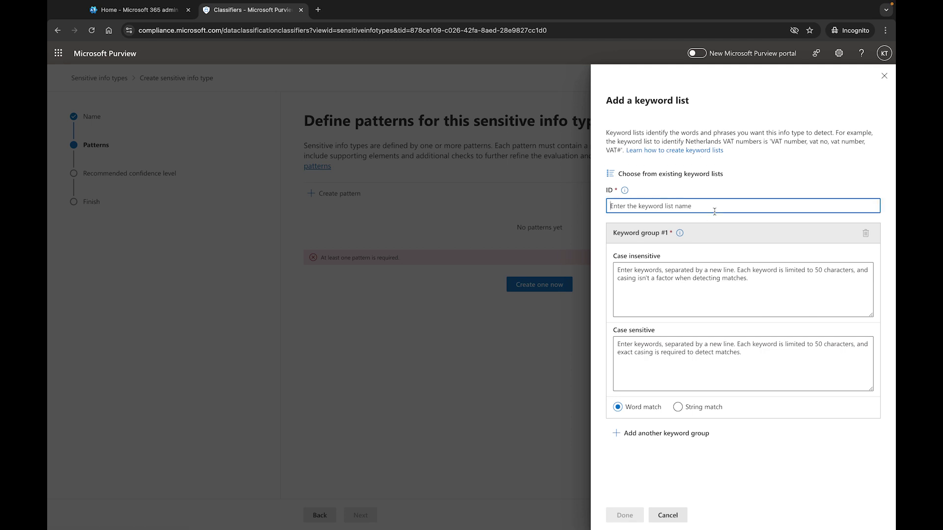
pyautogui.write('customer info')
pyautogui.click(791, 281)
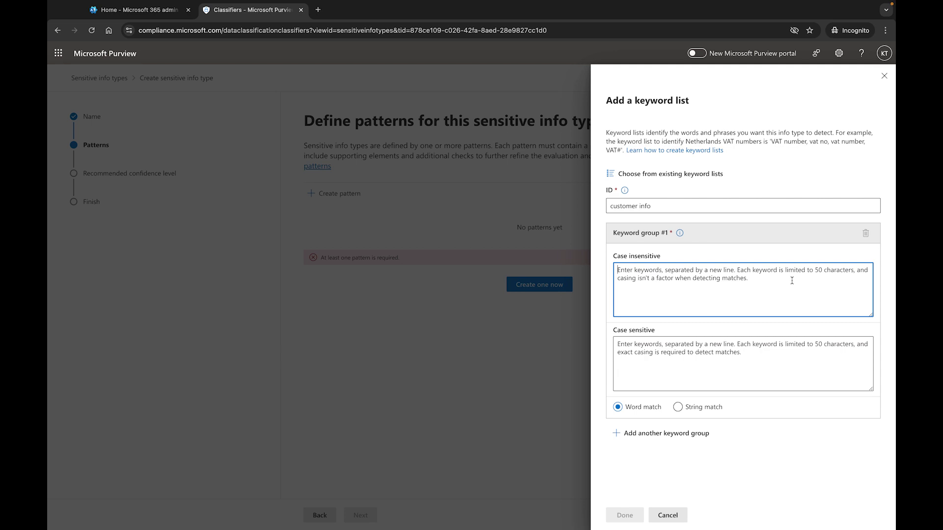
pyautogui.write('credit card ')
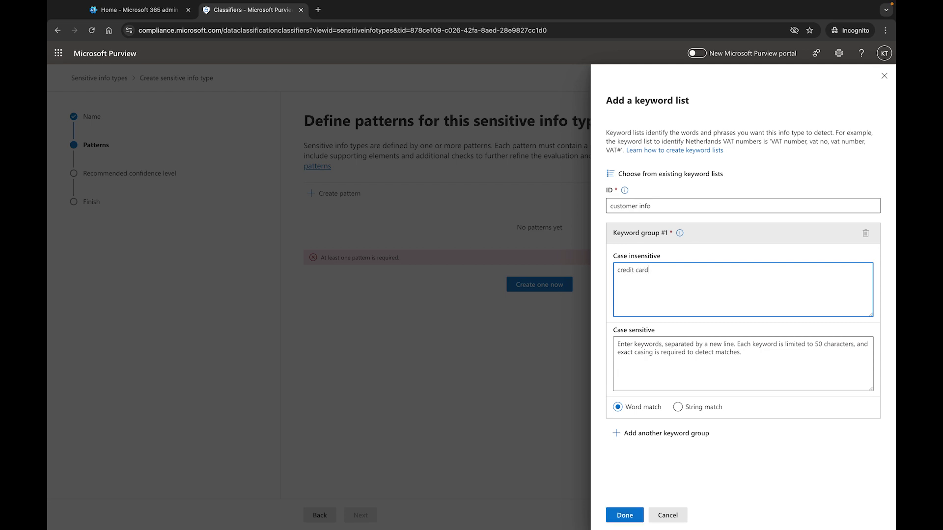
pyautogui.write('credit')
pyautogui.write('_card ')
pyautogui.write('f')
pyautogui.write('irst name')
pyautogui.press('Return')
pyautogui.write('full name')
pyautogui.press('Return')
pyautogui.write('customer id')
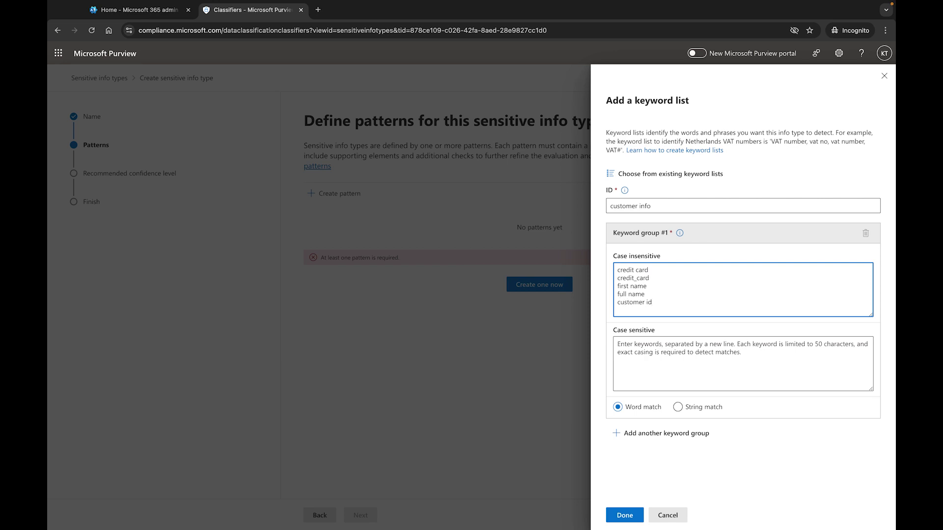
# Add case-sensitive keyword Customer_ID, then add and remove a second keyword group
pyautogui.click(714, 355)
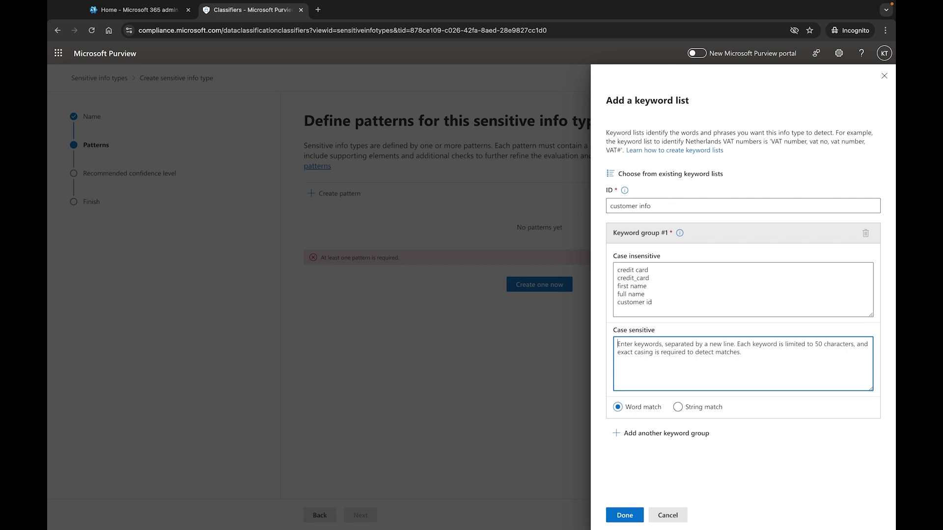
pyautogui.write('Customer ')
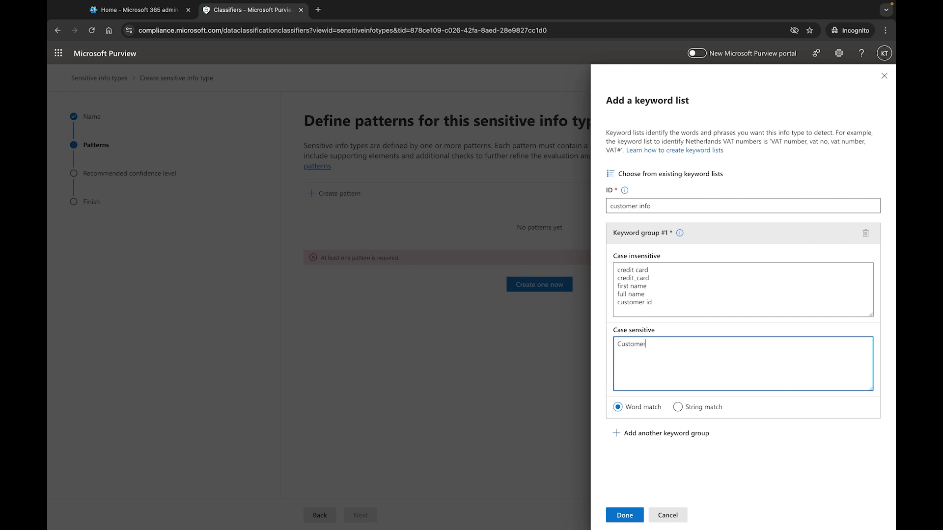
pyautogui.write('_ID')
pyautogui.click(644, 437)
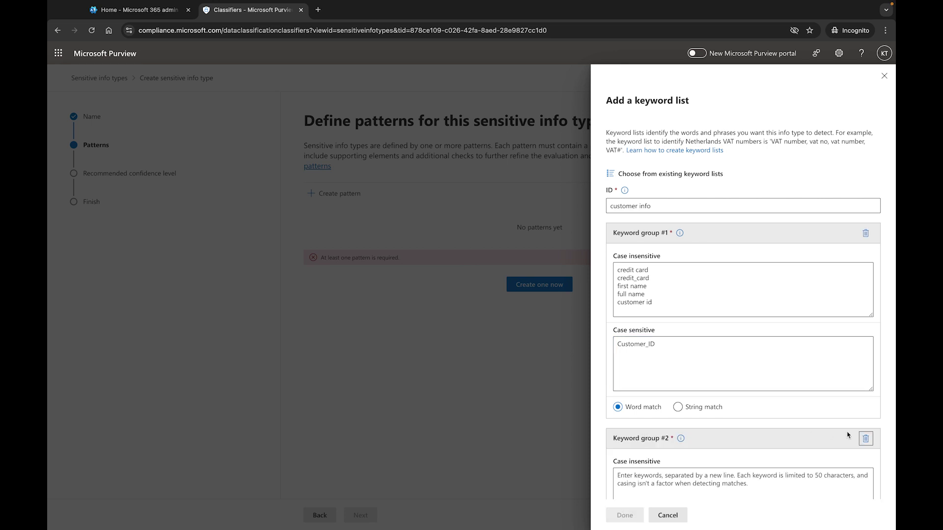
pyautogui.click(865, 438)
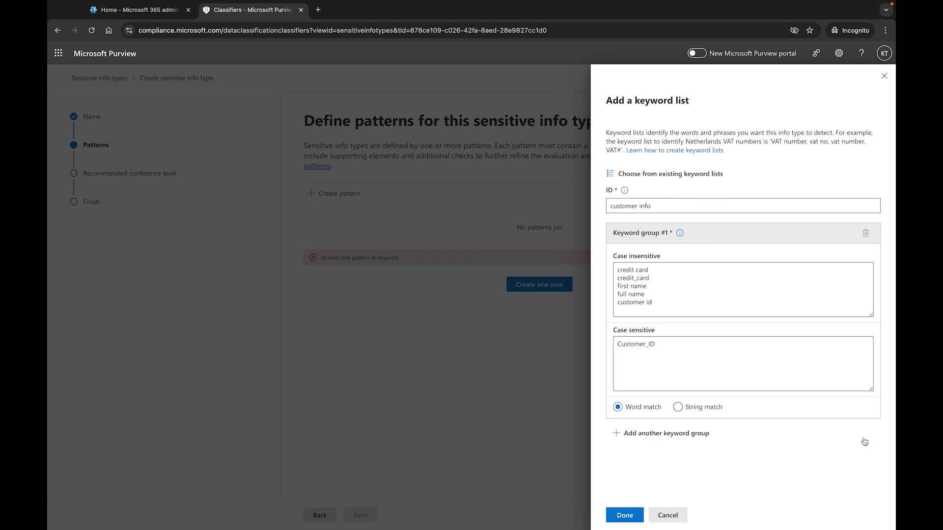
# Save the 'customer info' keyword list to the pattern, then reopen it to review the keywords
pyautogui.click(624, 515)
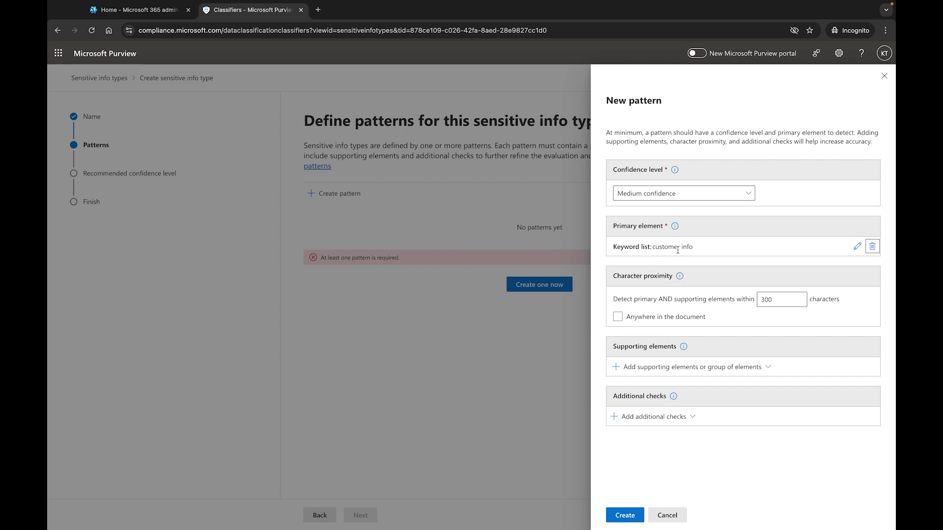
pyautogui.click(857, 247)
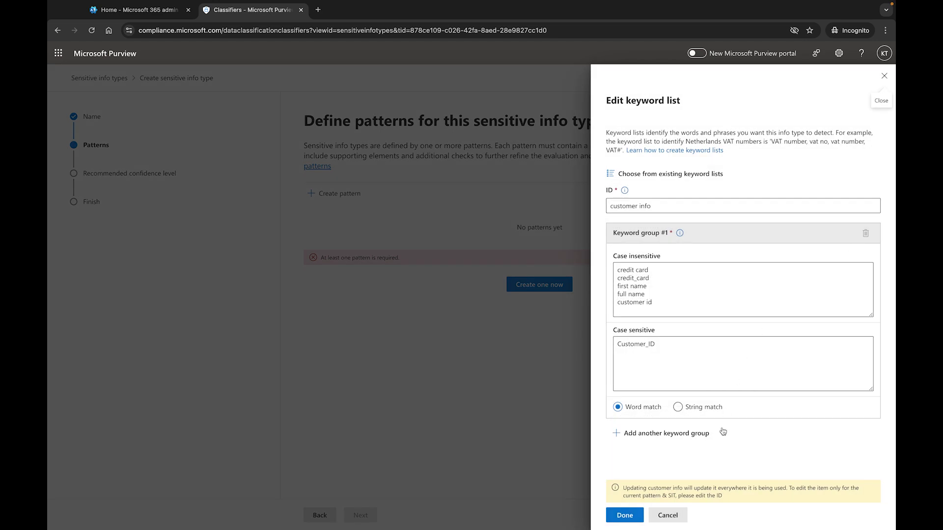
pyautogui.click(661, 515)
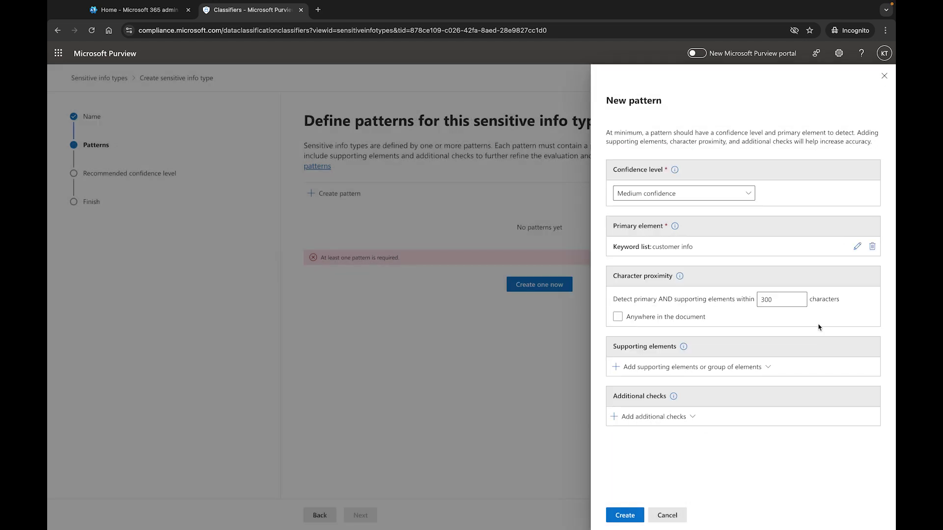
pyautogui.click(857, 246)
pyautogui.click(669, 308)
pyautogui.moveTo(669, 307); pyautogui.dragTo(607, 259)
pyautogui.hotkey('ctrl', 'c')
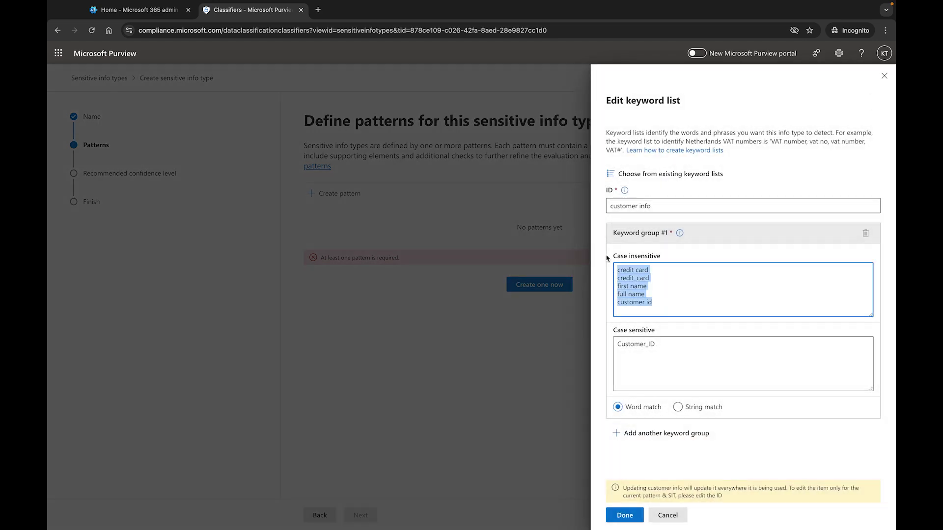
pyautogui.click(884, 76)
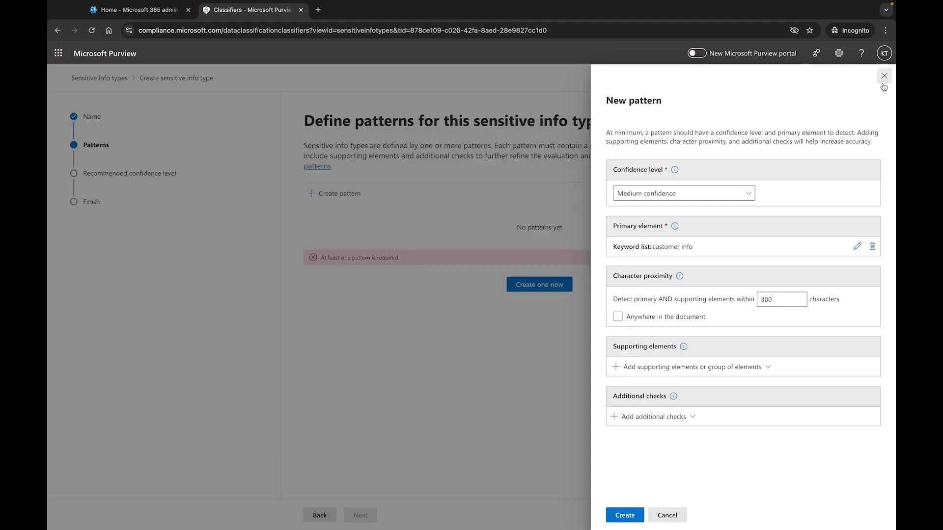
# Replace the keyword list with a keyword dictionary named 'customer info' and bring up its upload options
pyautogui.click(873, 246)
pyautogui.click(685, 249)
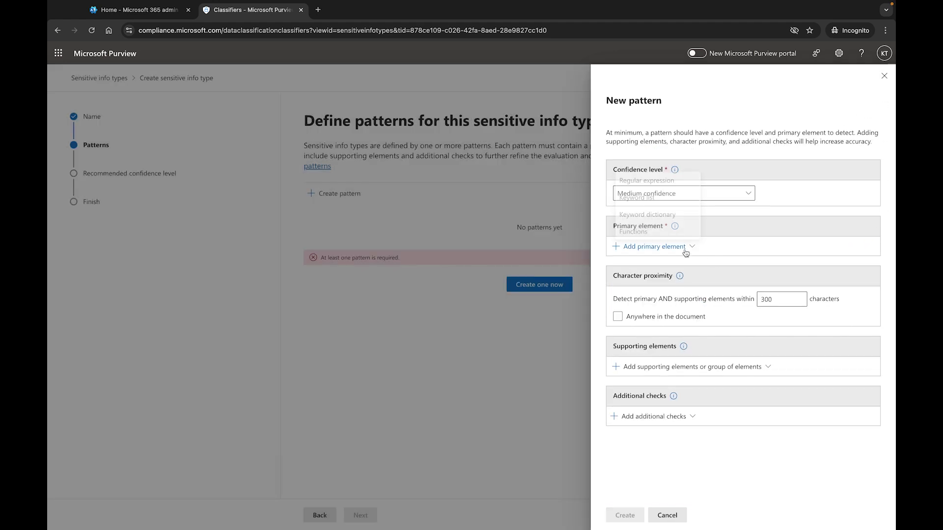
pyautogui.click(664, 214)
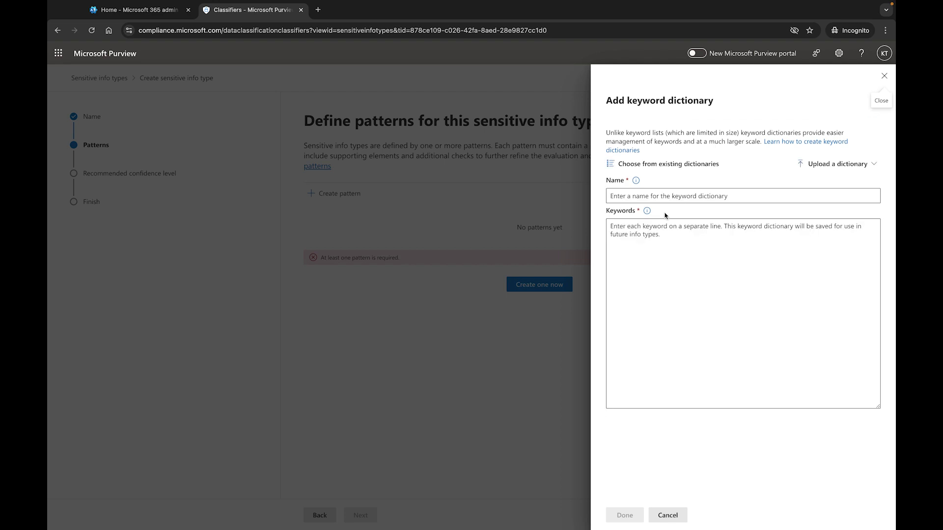
pyautogui.click(663, 197)
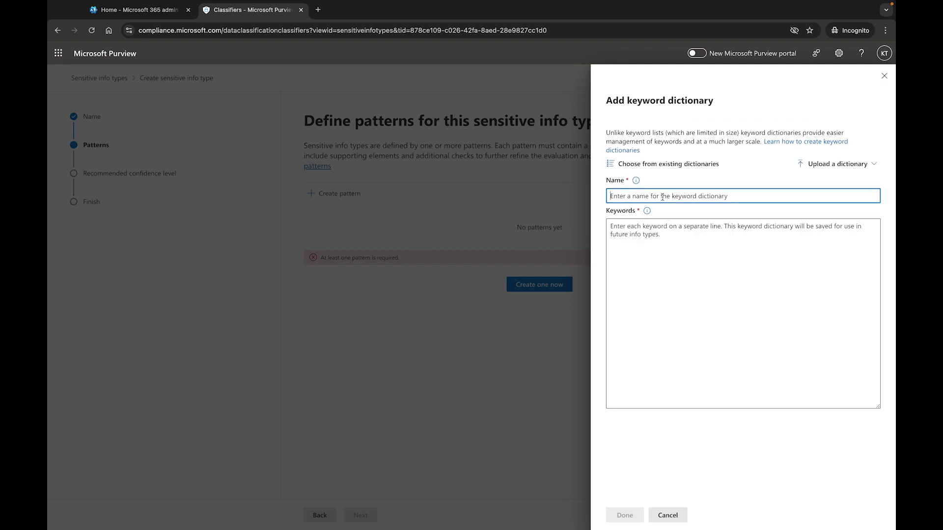
pyautogui.write('customer ')
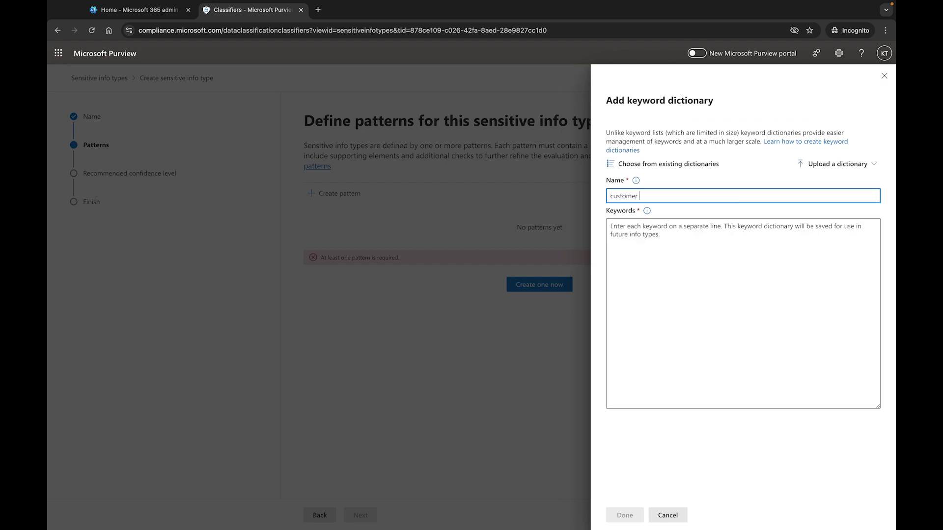
pyautogui.write('info')
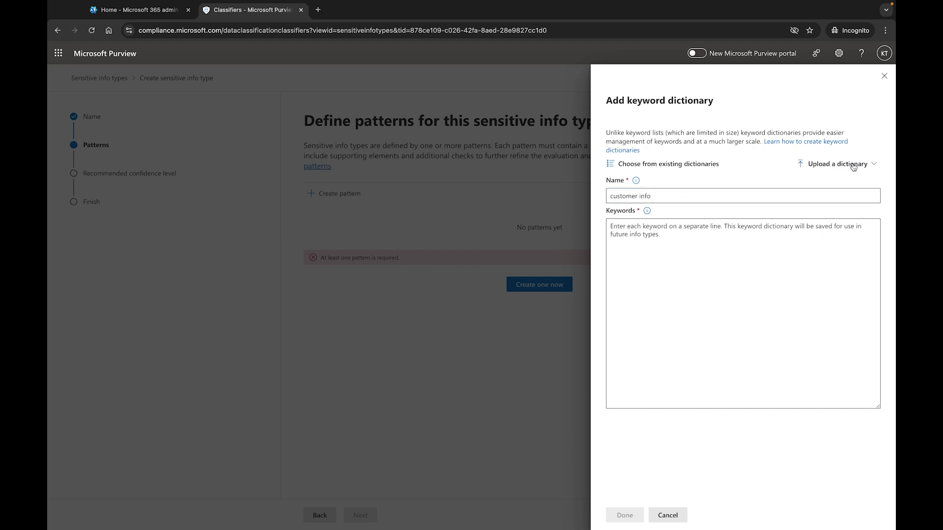
pyautogui.click(853, 165)
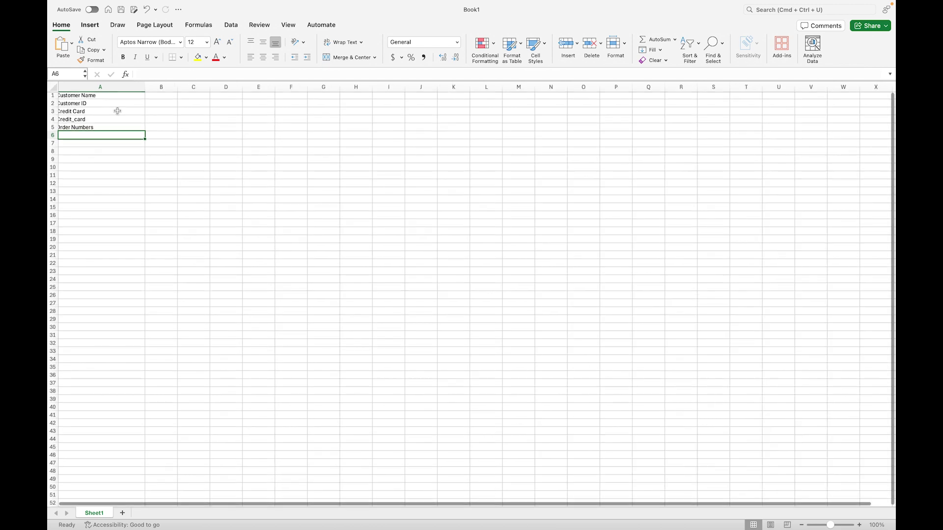
pyautogui.scroll(5, 117, 112)
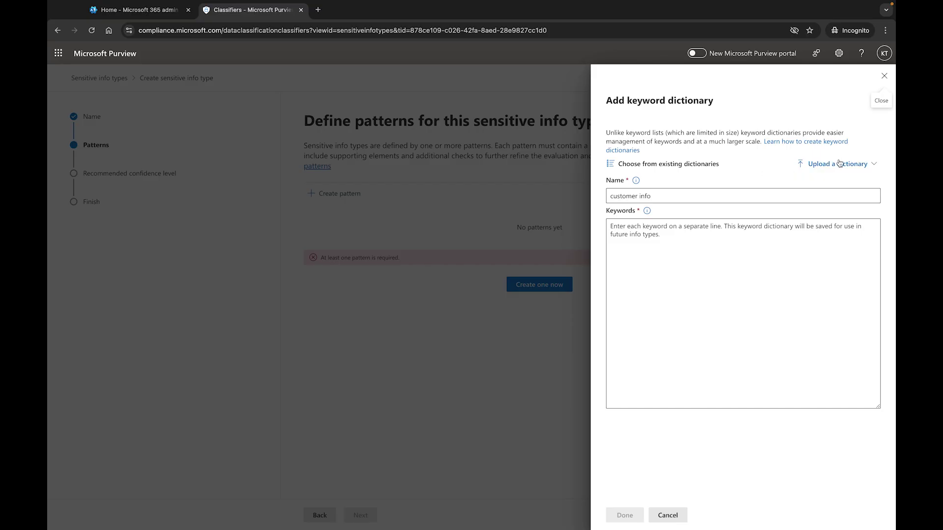
# Drop the keyword dictionary upload and close the keyword dictionary panel
pyautogui.click(846, 164)
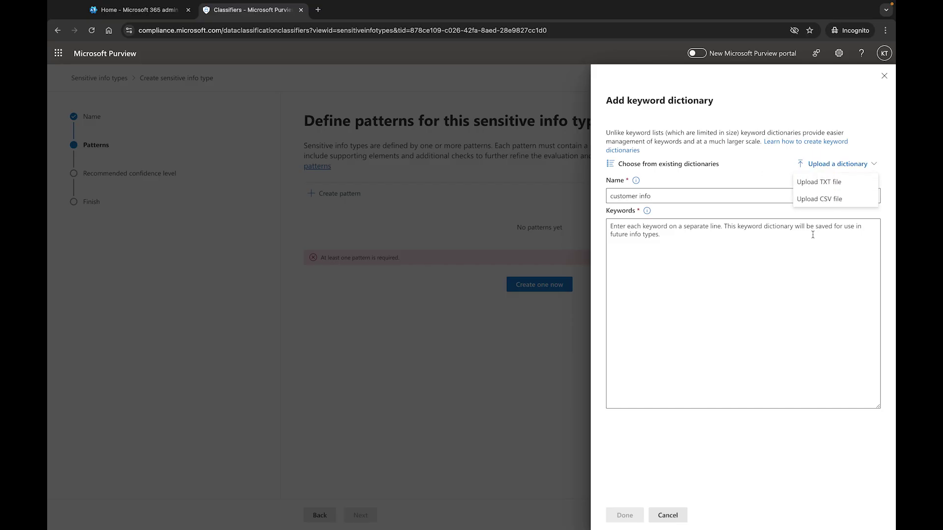
pyautogui.click(786, 281)
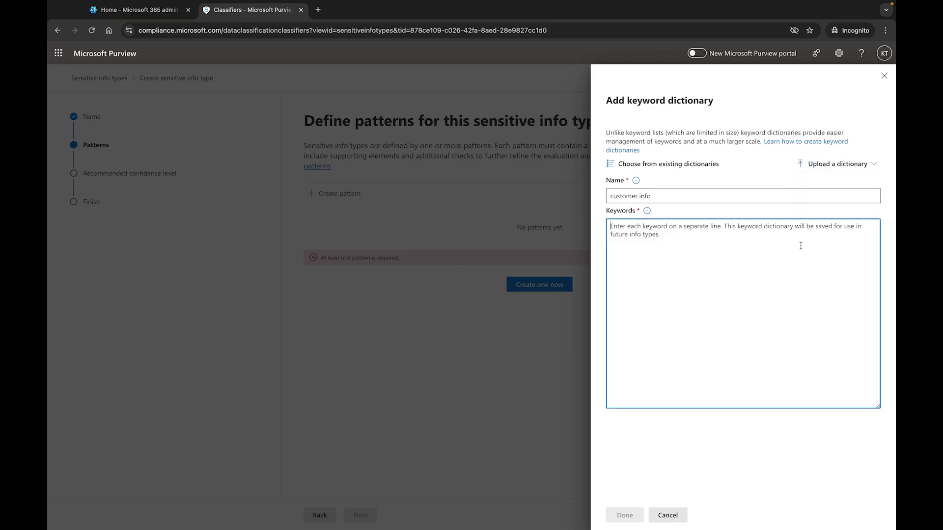
pyautogui.click(884, 76)
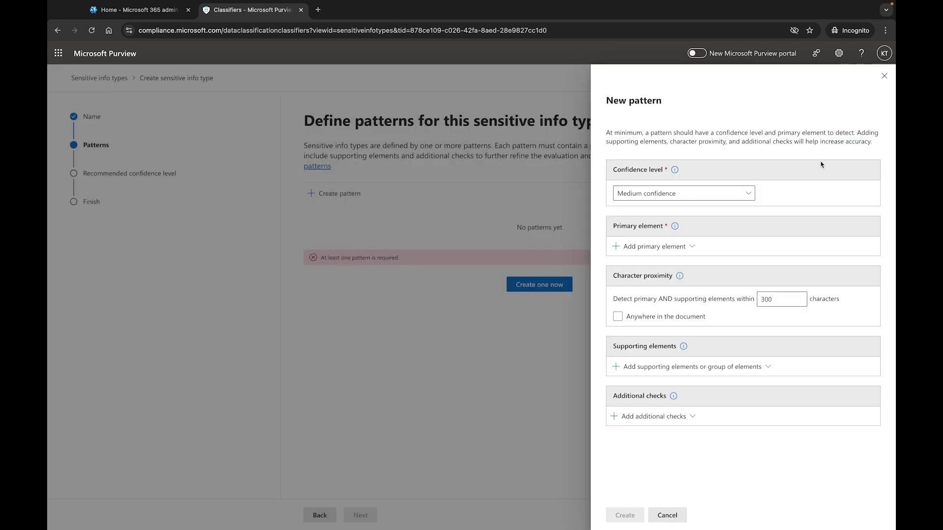
# Add keyword list 'customer info' with five pasted case-insensitive keywords, matching anywhere in the document
pyautogui.click(657, 246)
pyautogui.click(656, 197)
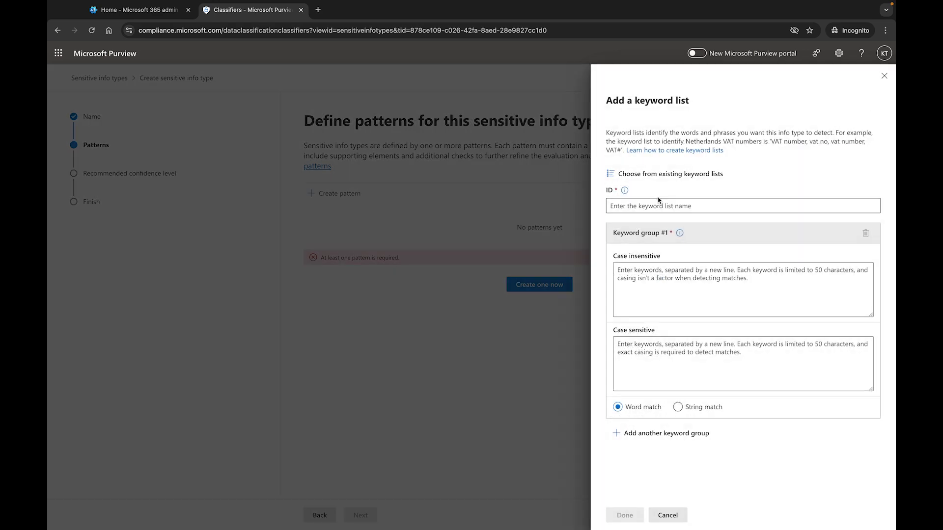
pyautogui.write('customer info')
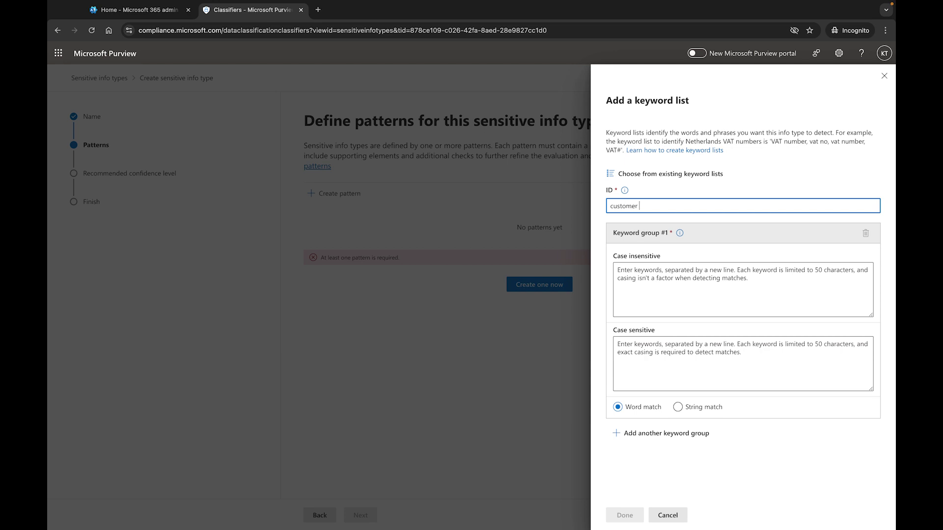
pyautogui.press('Tab')
pyautogui.press('Tab')
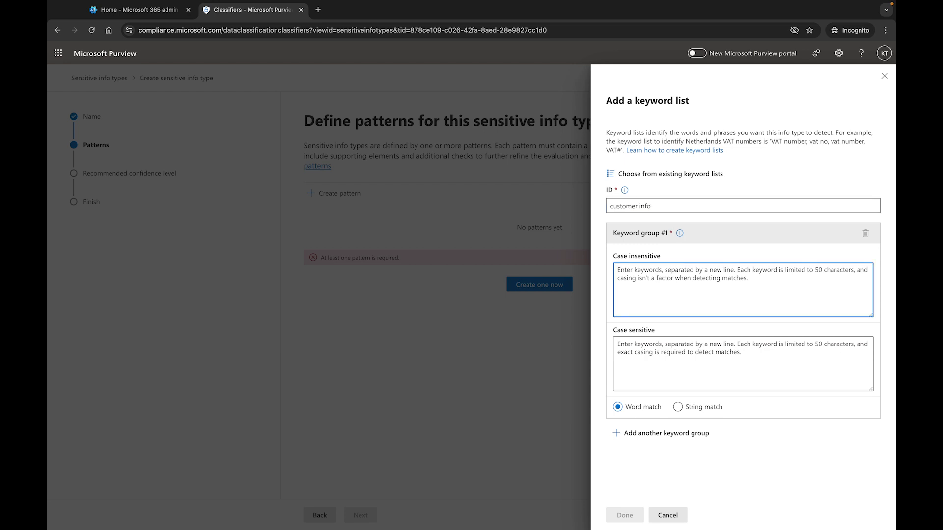
pyautogui.hotkey('ctrl', 'v')
pyautogui.click(622, 519)
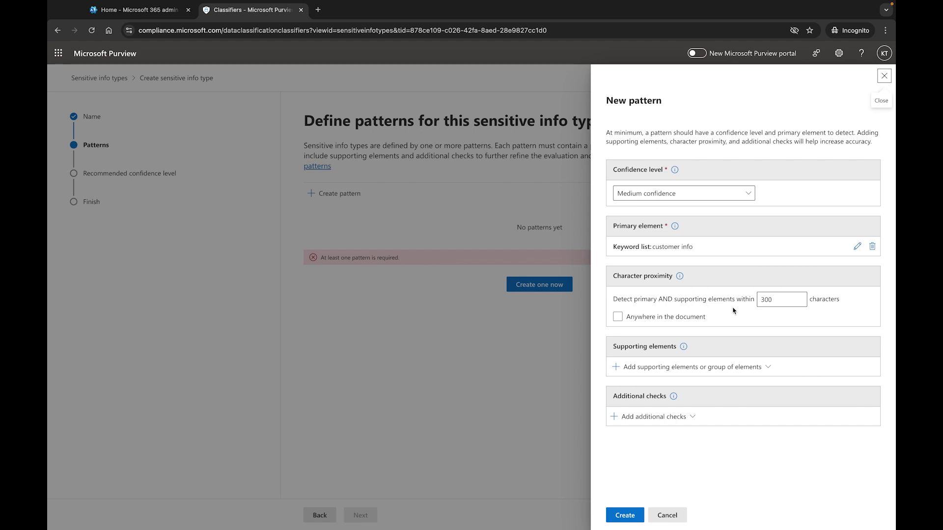
pyautogui.click(656, 319)
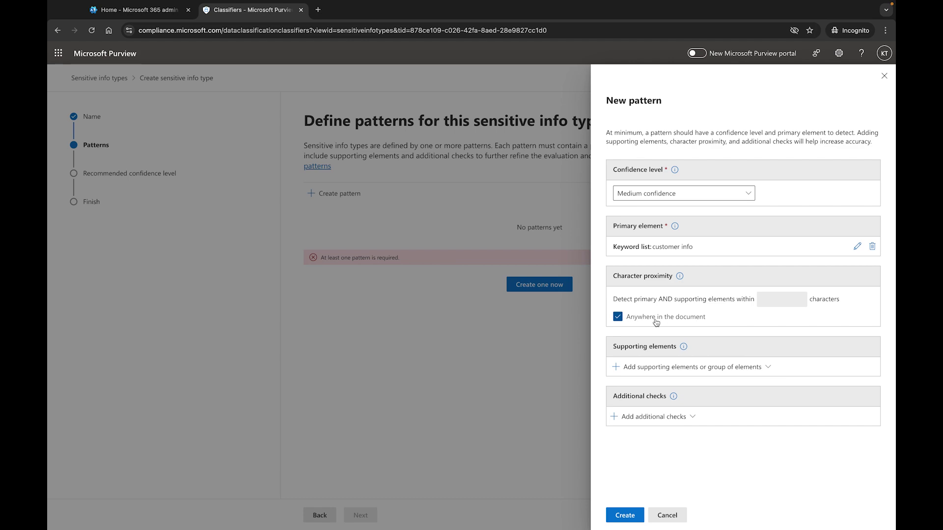
# Restore 300-character proximity, add no supporting elements or additional checks, and create Pattern #1
pyautogui.click(656, 319)
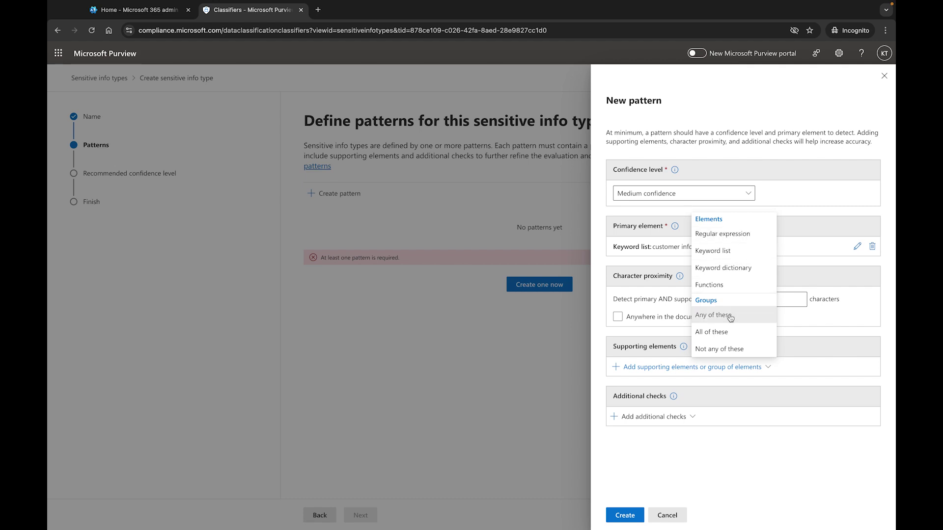
pyautogui.click(744, 437)
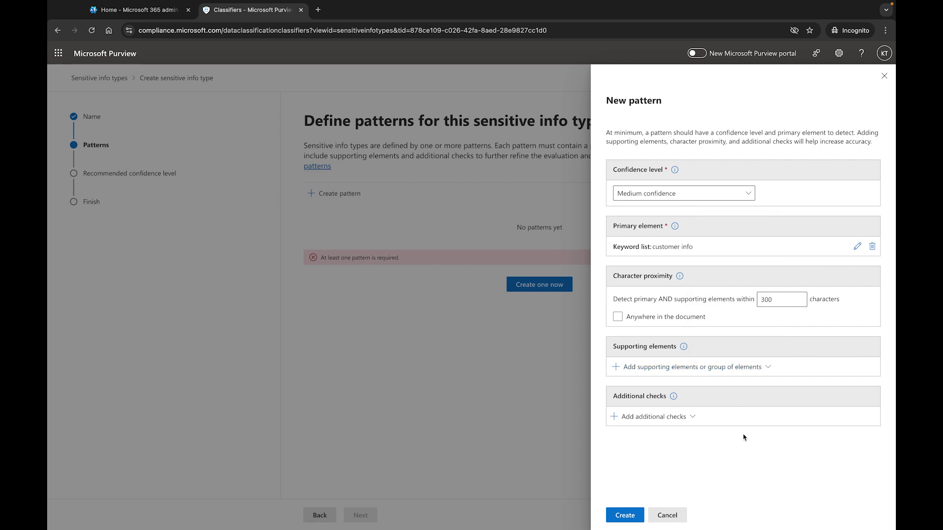
pyautogui.click(646, 418)
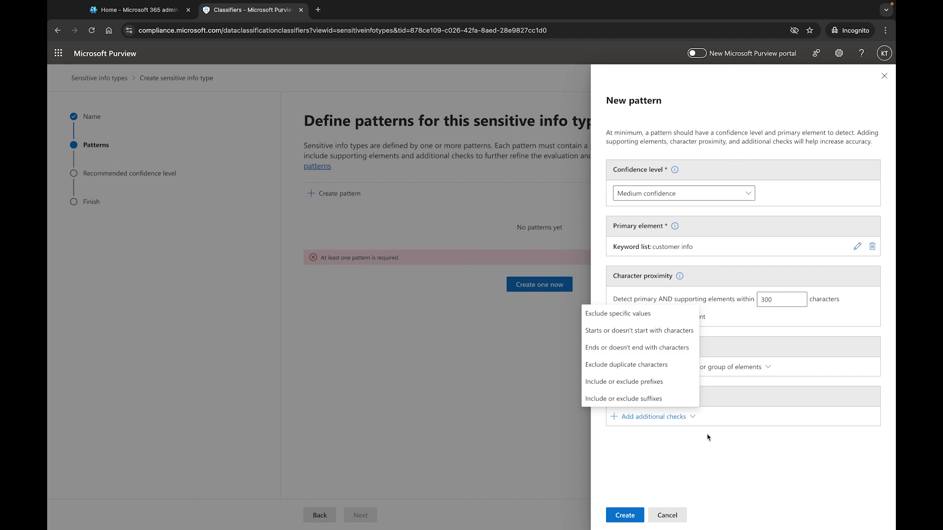
pyautogui.click(724, 463)
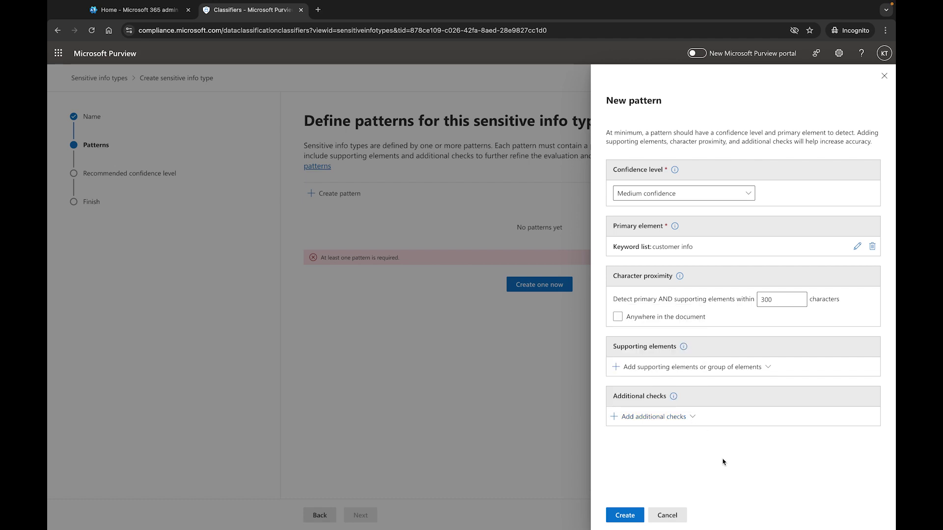
pyautogui.click(627, 515)
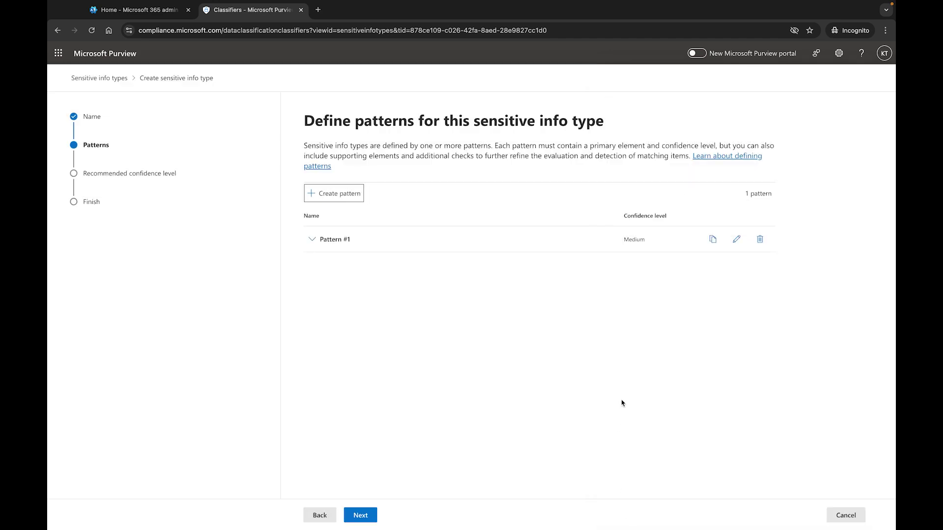
pyautogui.click(341, 198)
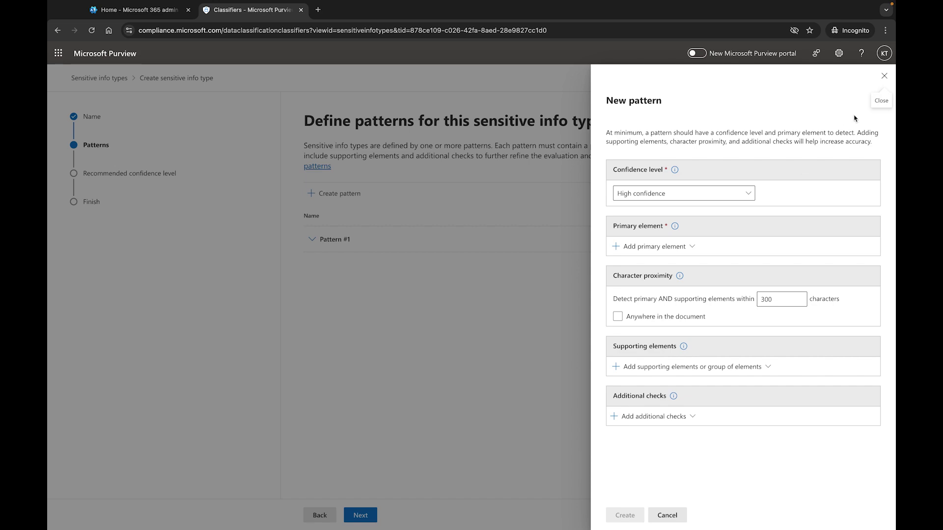
pyautogui.click(885, 78)
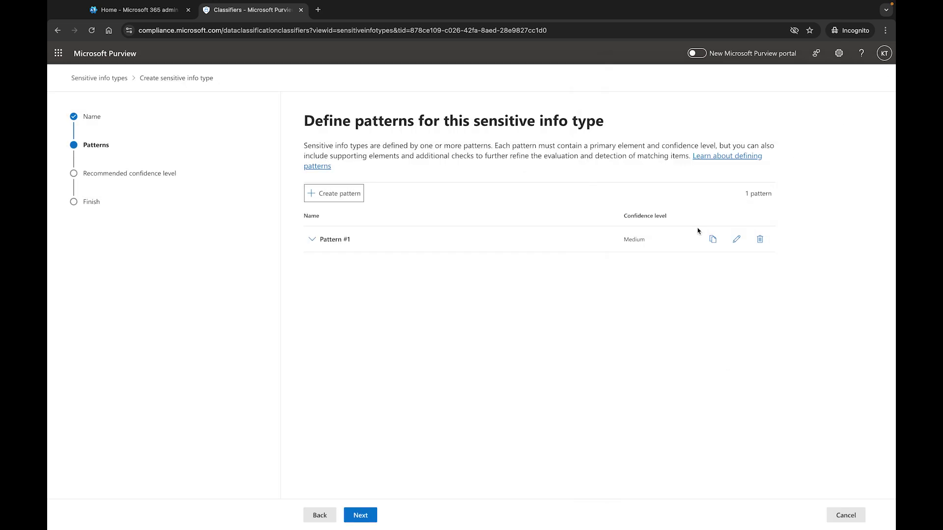
pyautogui.click(343, 201)
pyautogui.click(685, 251)
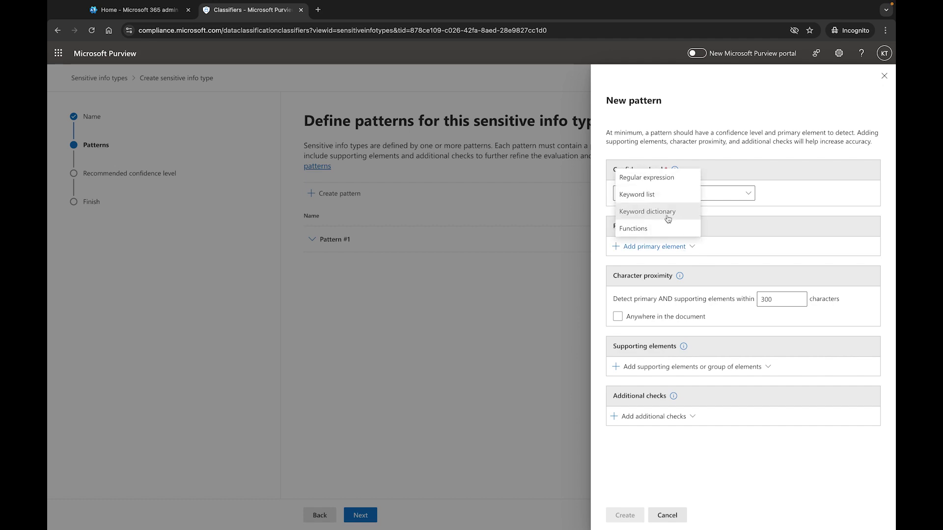
pyautogui.click(884, 77)
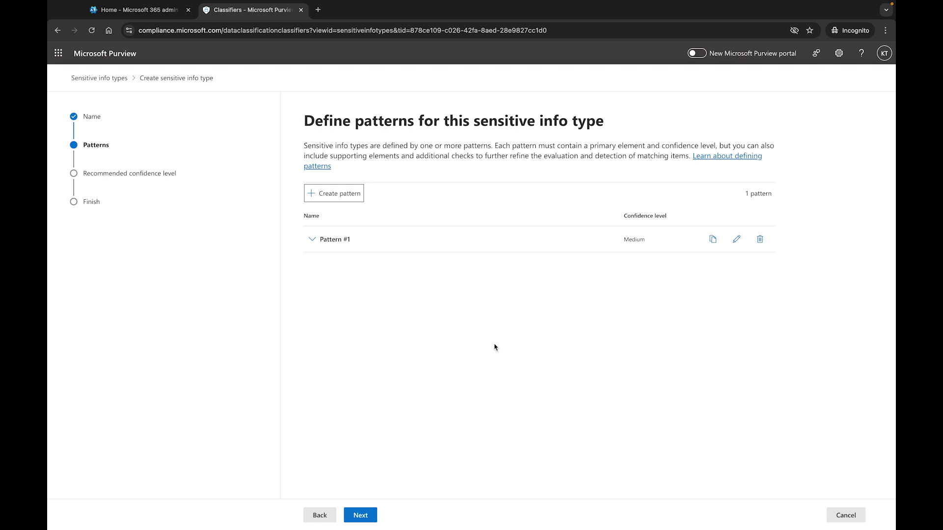
# Change Pattern #1 to High confidence and advance to the Recommended confidence level step
pyautogui.click(360, 516)
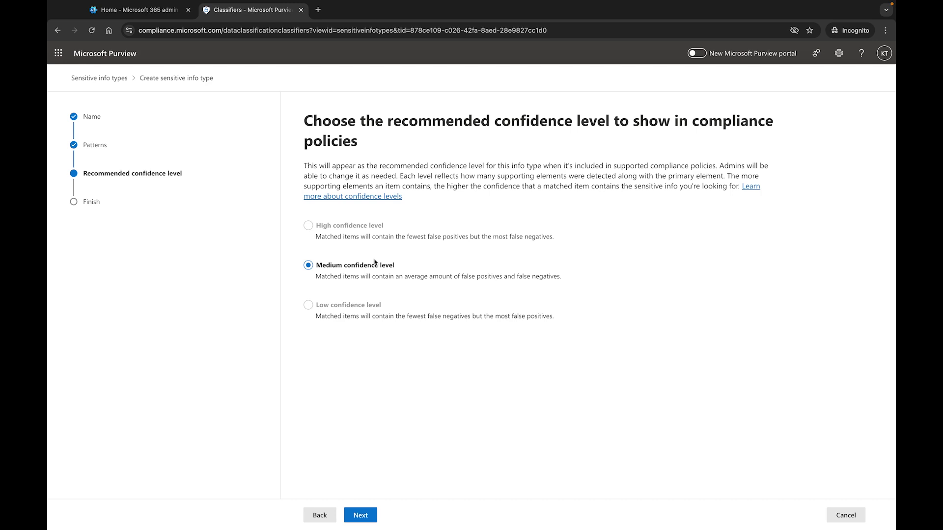
pyautogui.click(322, 512)
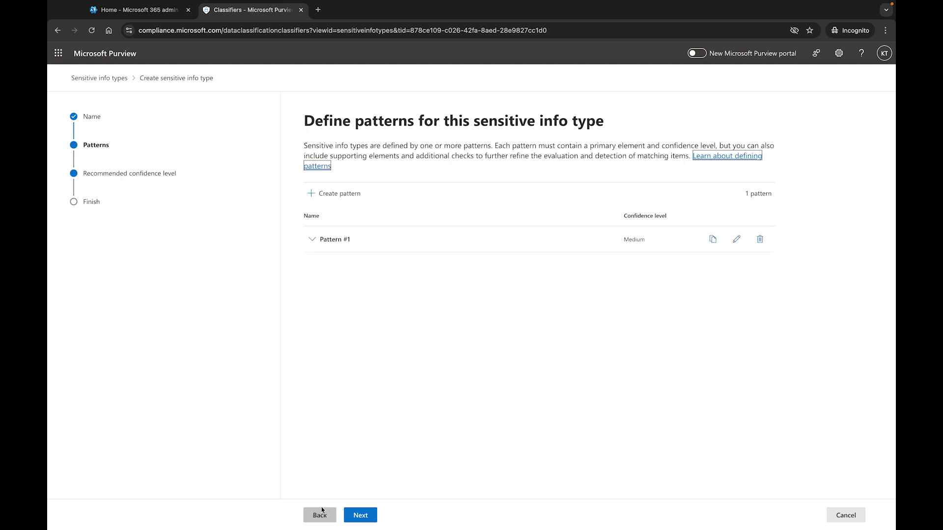
pyautogui.click(736, 239)
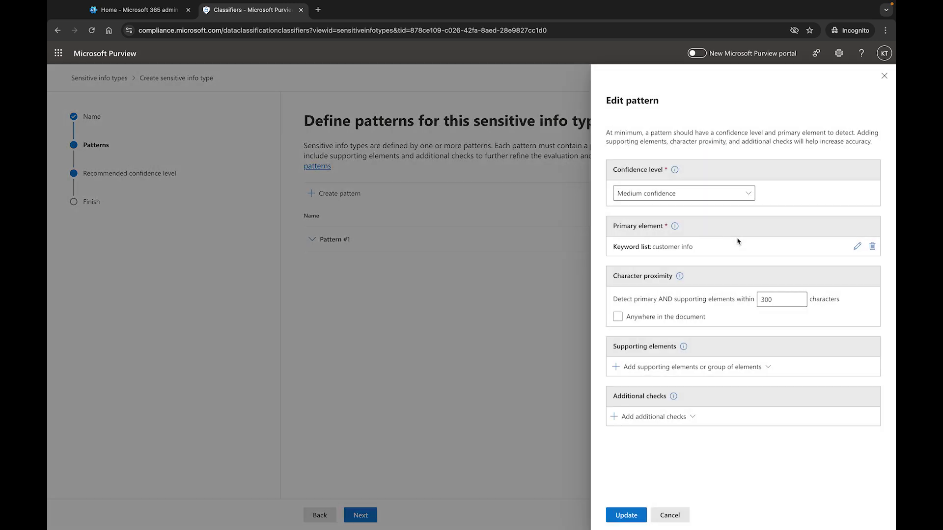
pyautogui.click(683, 193)
pyautogui.click(642, 210)
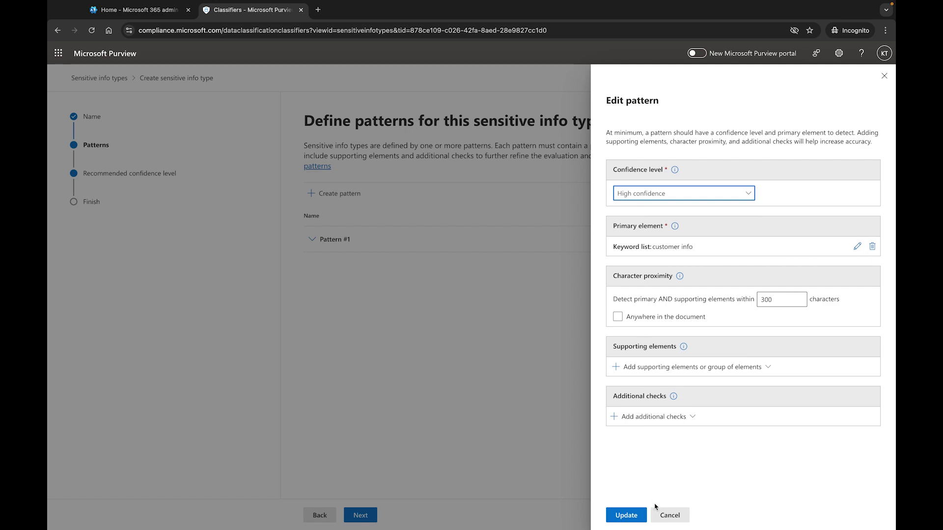
pyautogui.click(623, 514)
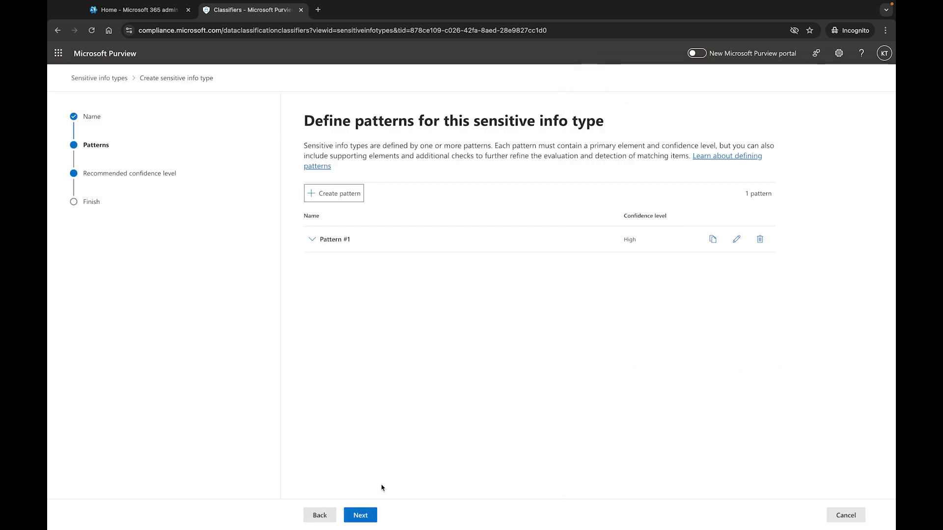
pyautogui.click(362, 515)
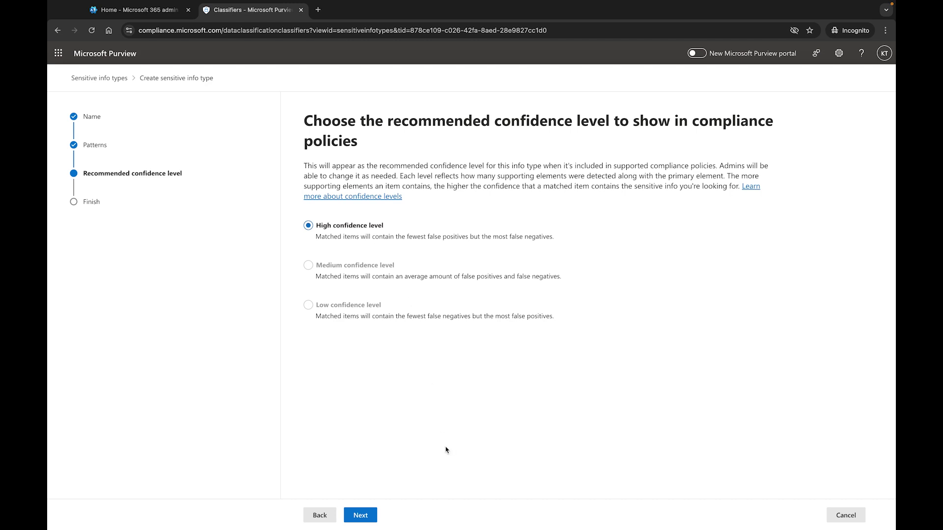
# Review the settings, create the Customer Keyword sensitive info type, and return to the sensitive info types list
pyautogui.click(363, 513)
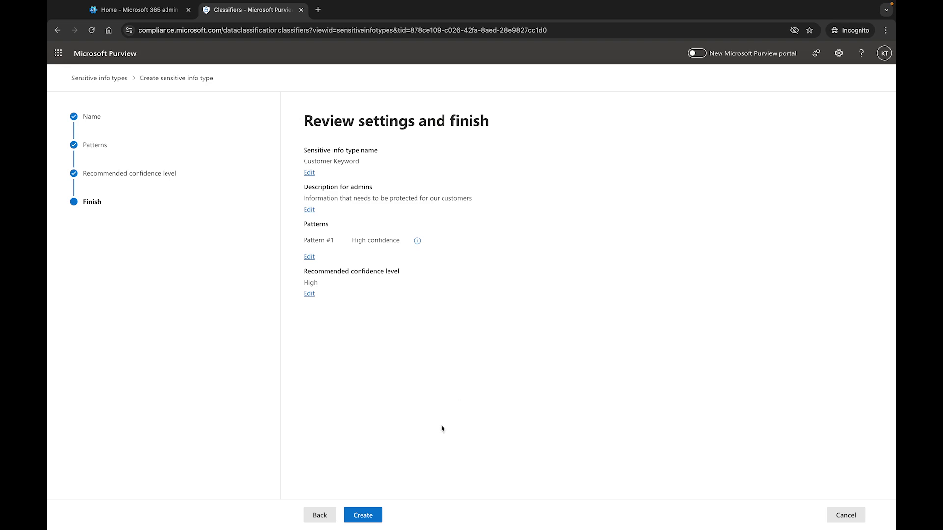
pyautogui.click(363, 515)
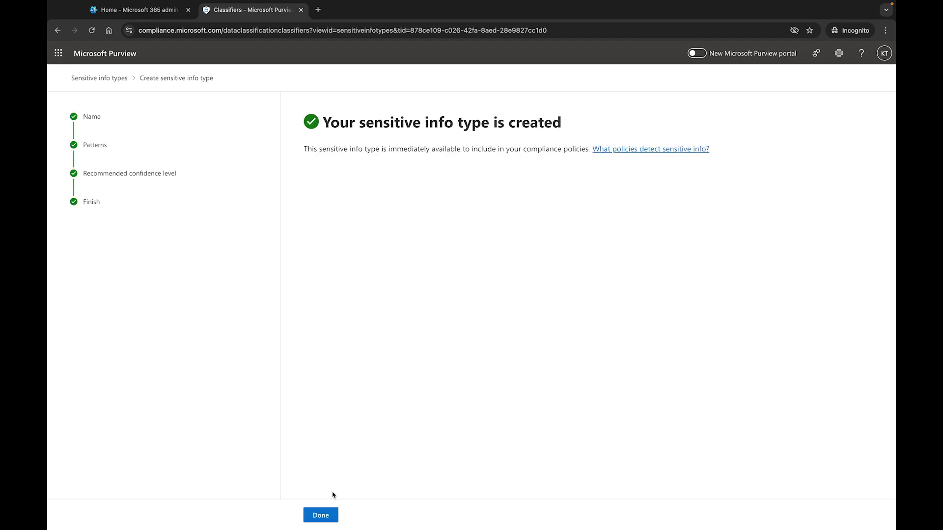
pyautogui.click(322, 514)
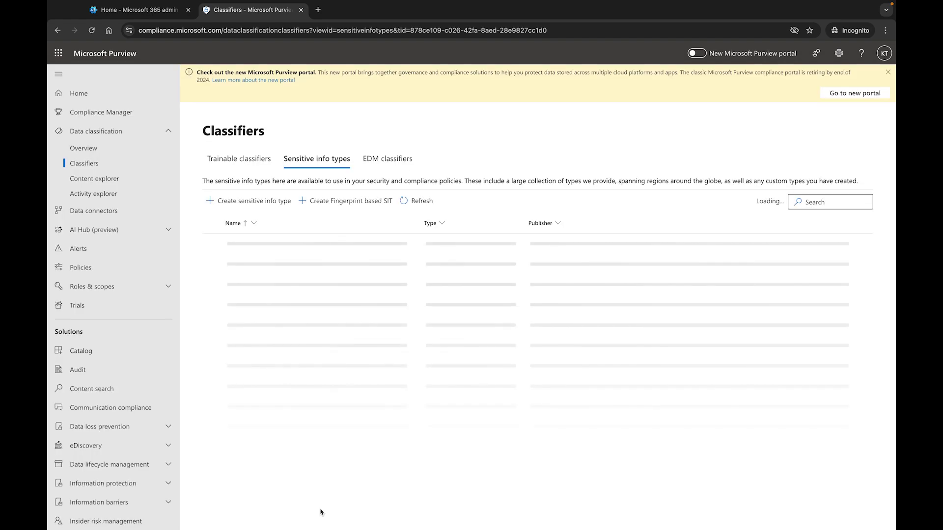